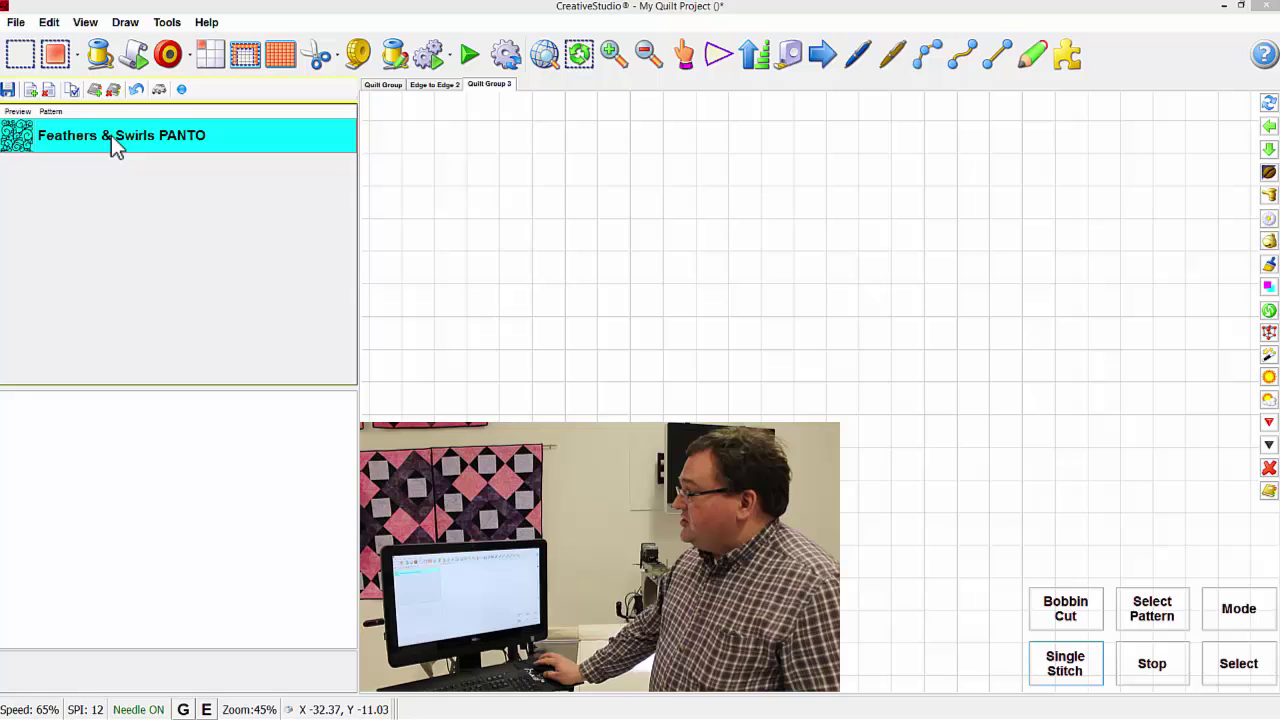
click(272, 58)
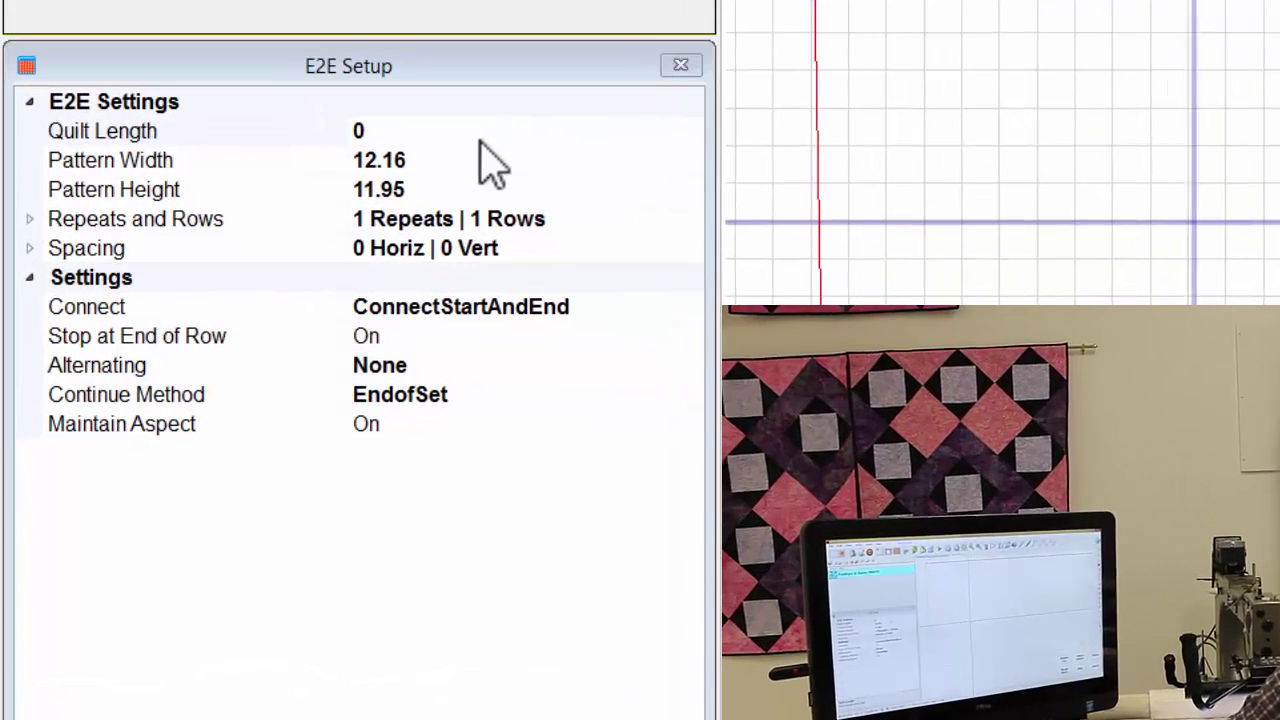
- Enter 60 as the Quilt Length in E2E Setup, giving 4 repeats across 5 rows
click(480, 137)
click(480, 137)
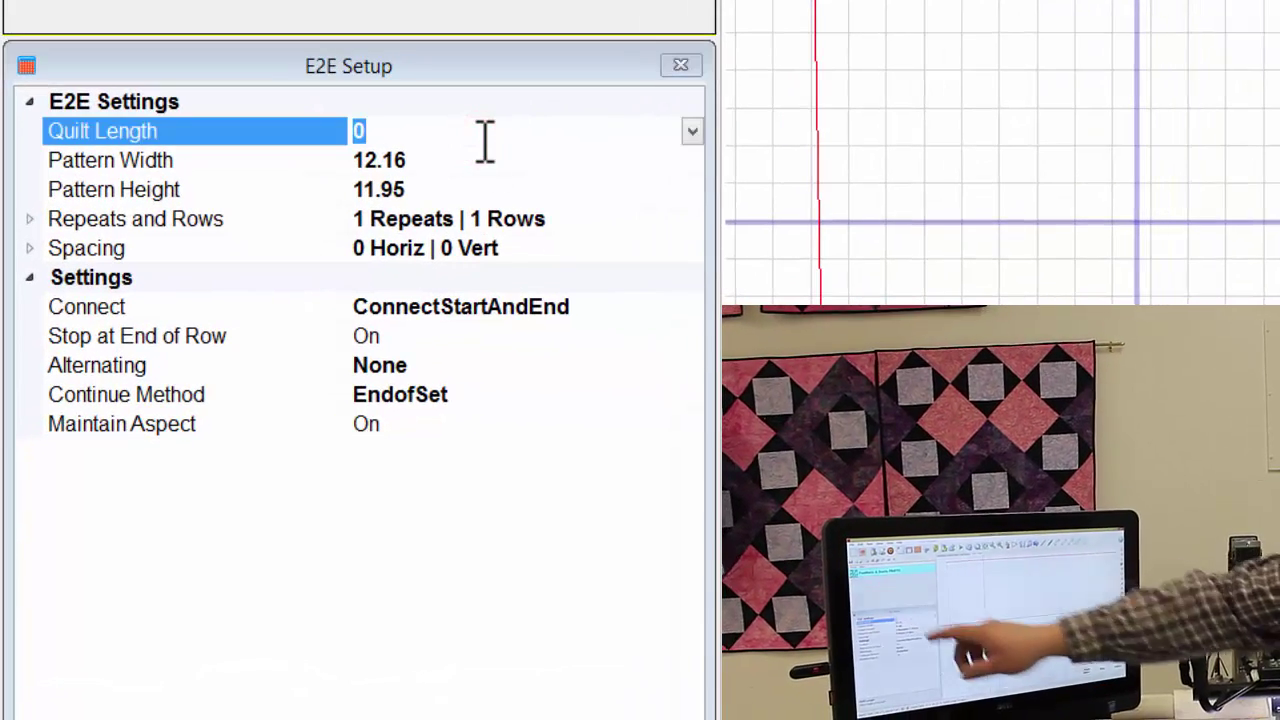
text(60)
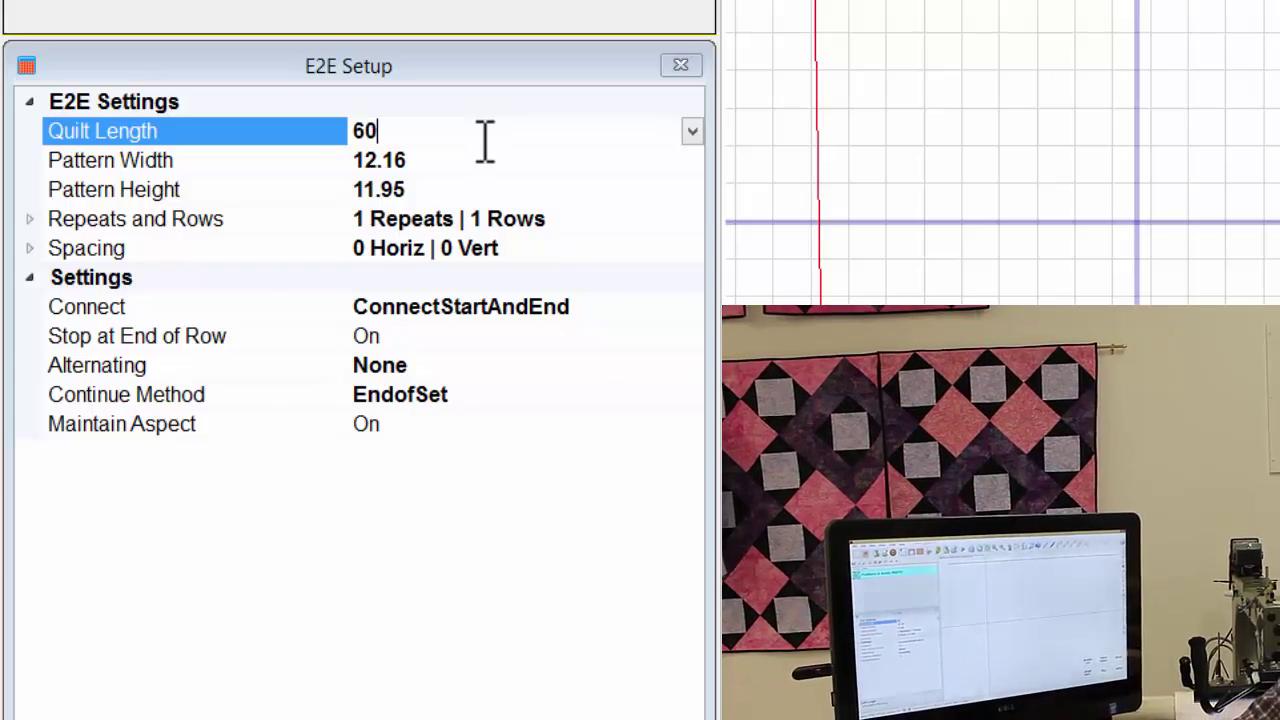
key(Return)
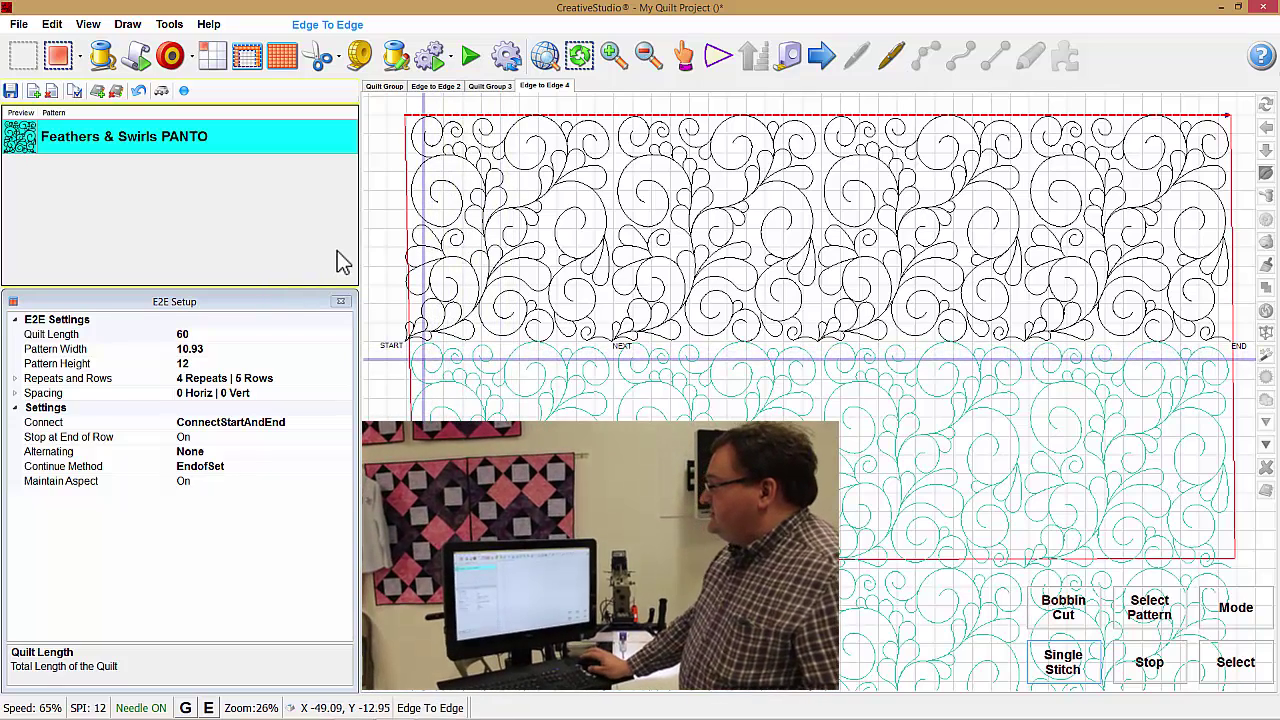
- Zoom out, try box-selecting the panto, then select all patterns with the toolbar button
scroll(527, 212, down, 5)
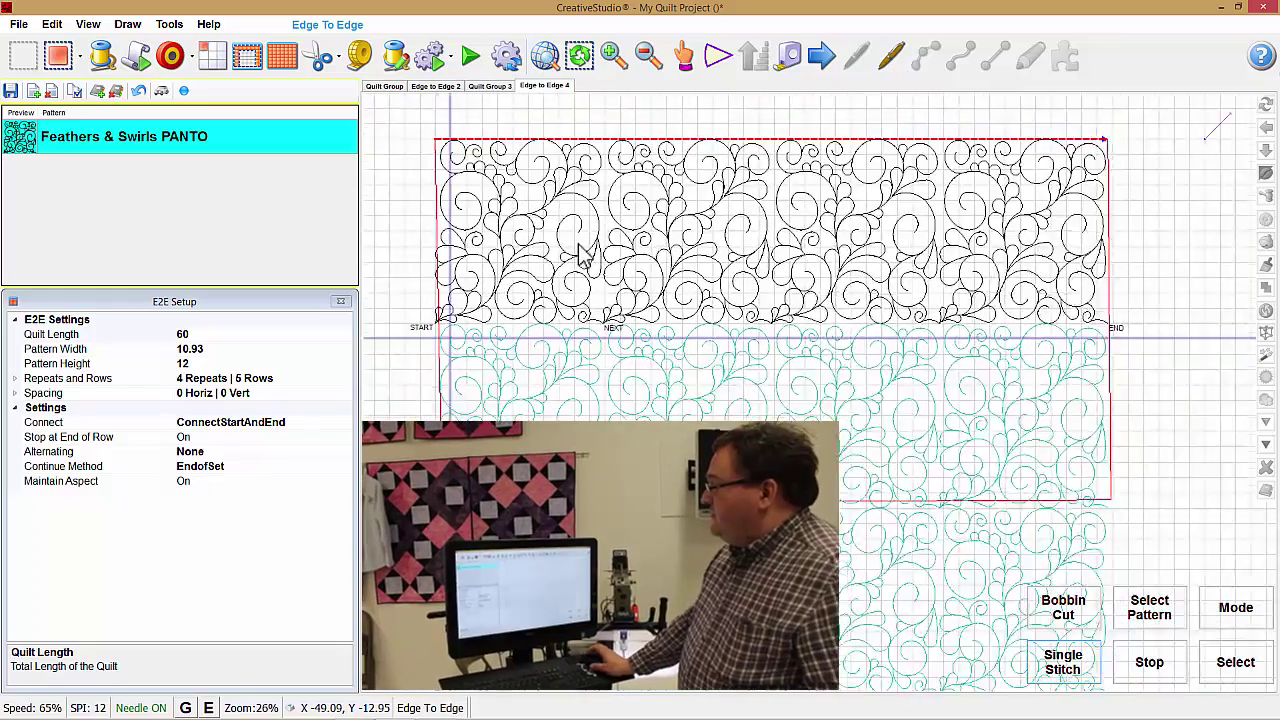
scroll(606, 268, down, 2)
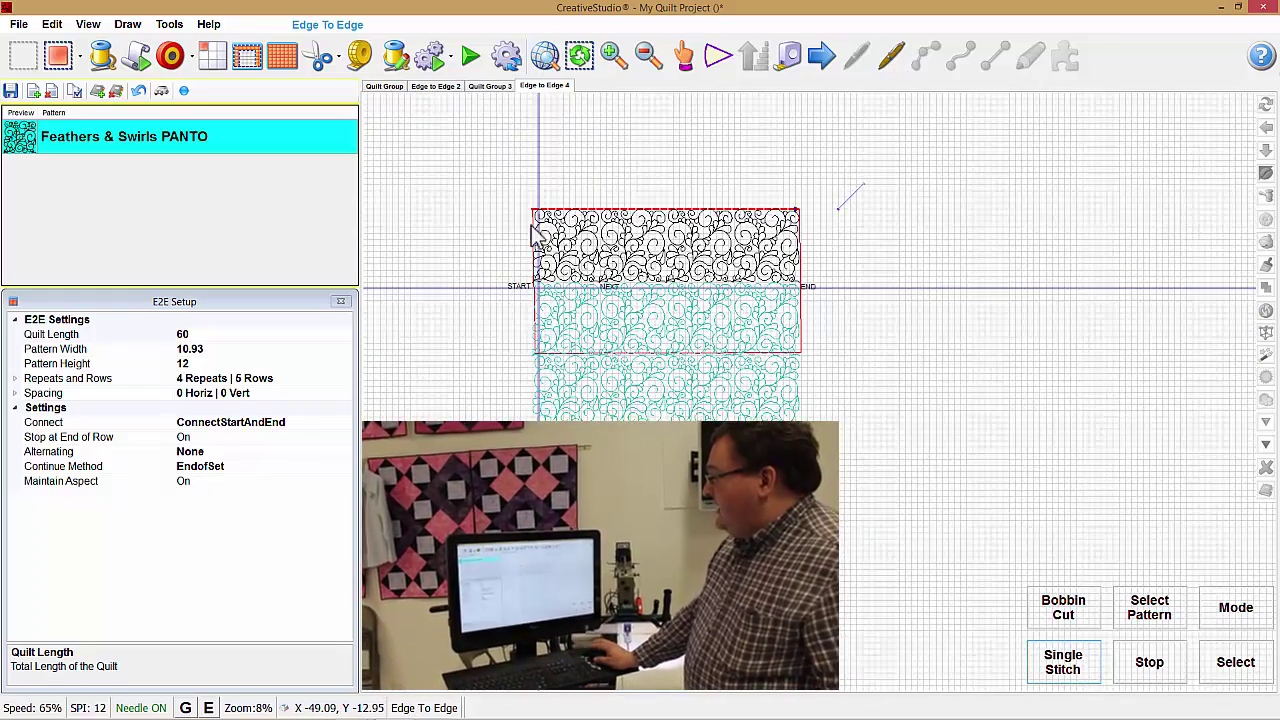
click(483, 188)
drag(651, 620, 855, 627)
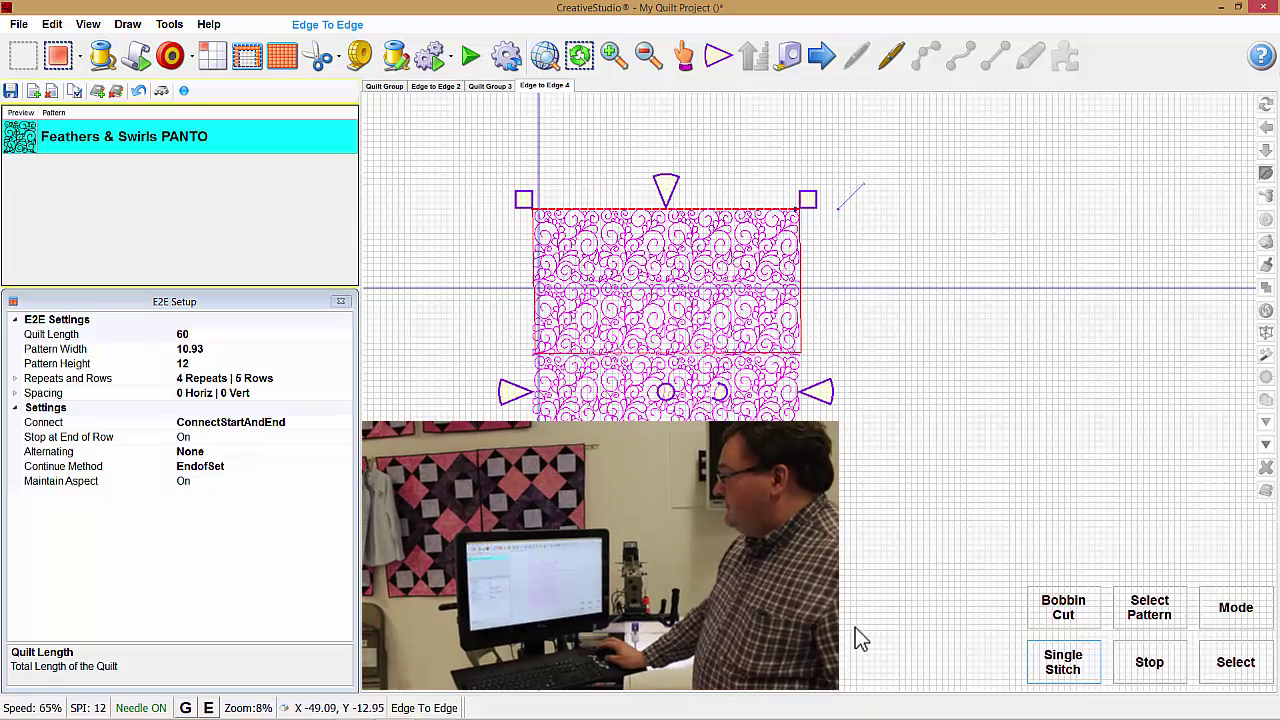
click(950, 220)
click(951, 135)
drag(952, 133, 422, 625)
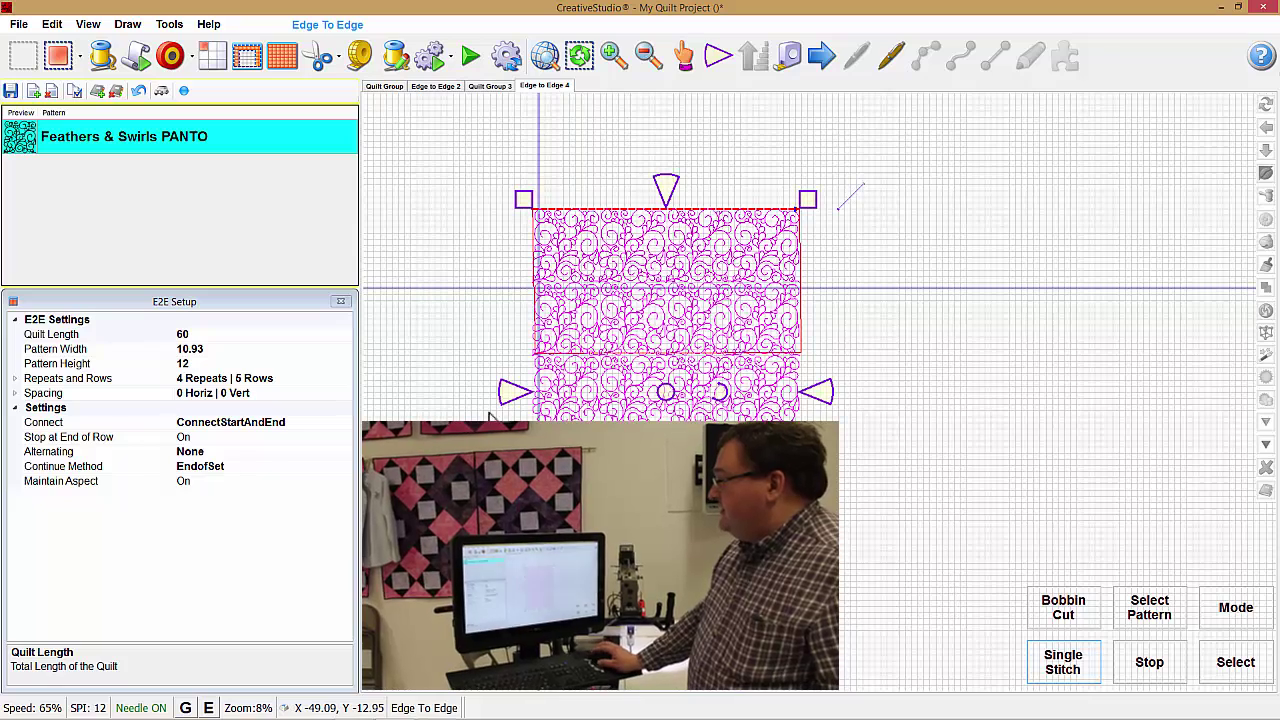
click(603, 128)
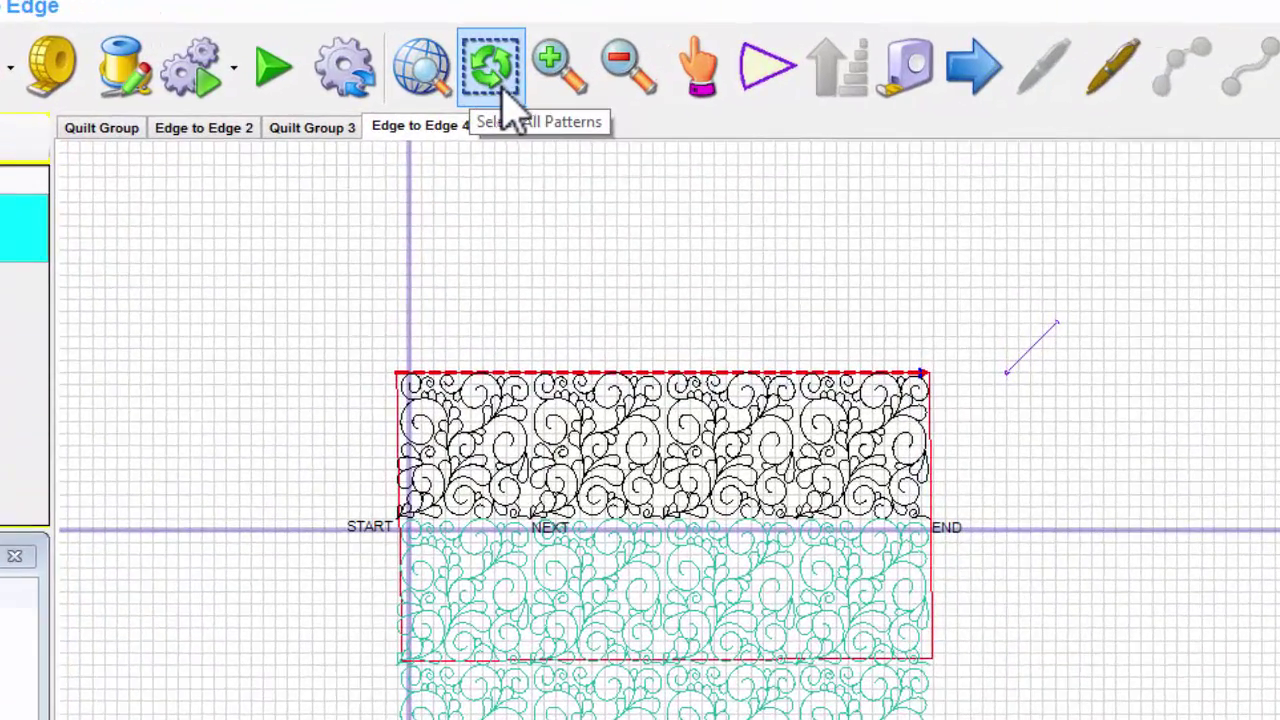
click(505, 100)
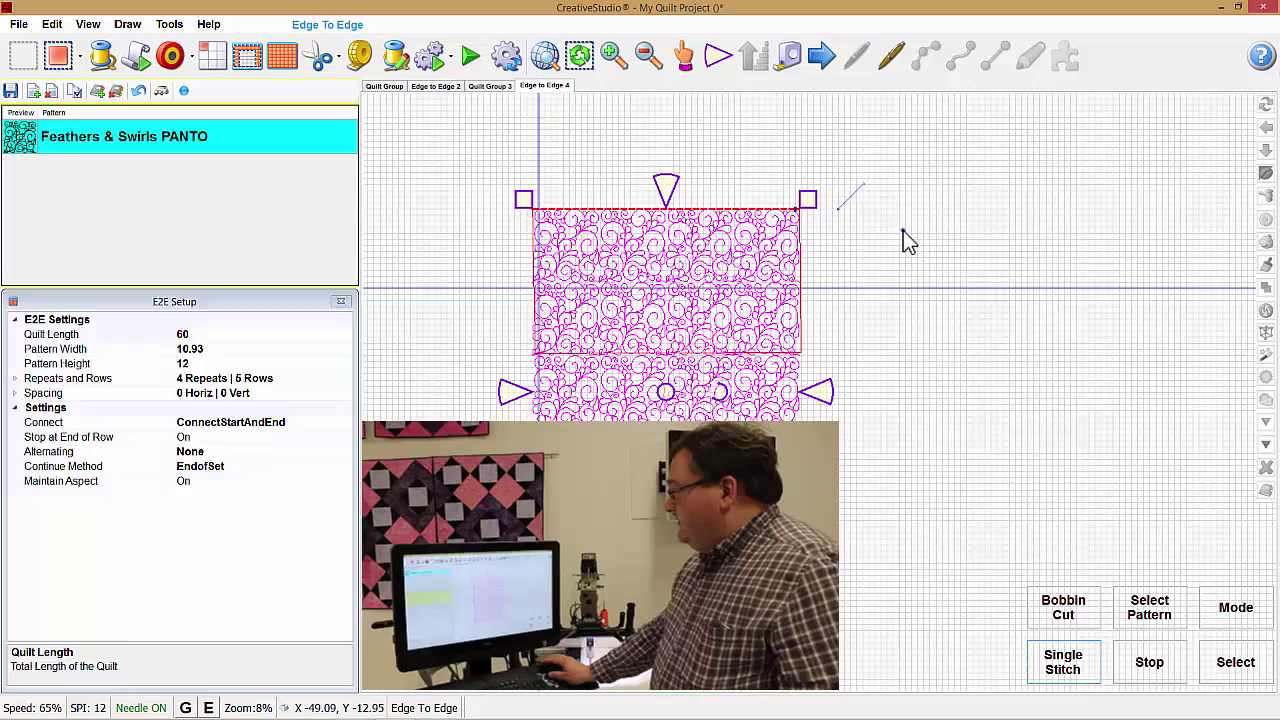
- Shift the selected rows to one point, matching the known CAD point to the quilt
right_click(903, 230)
mouse_move(966, 525)
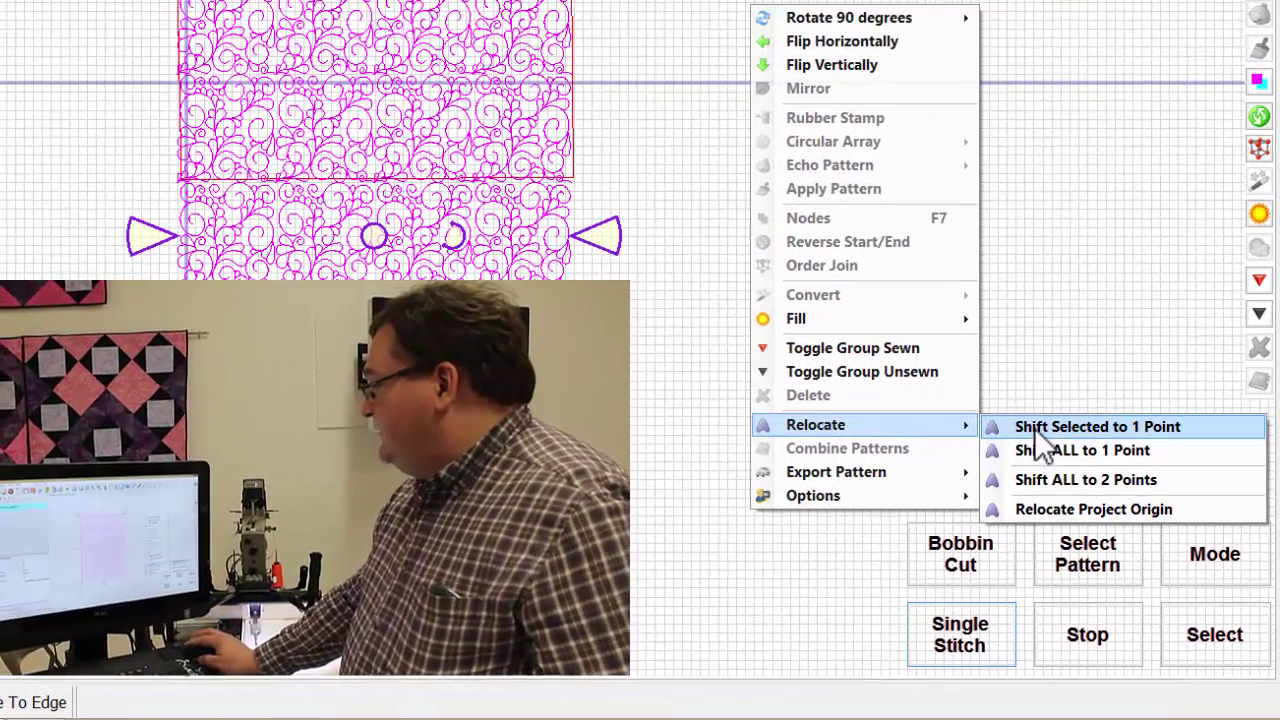
click(1034, 427)
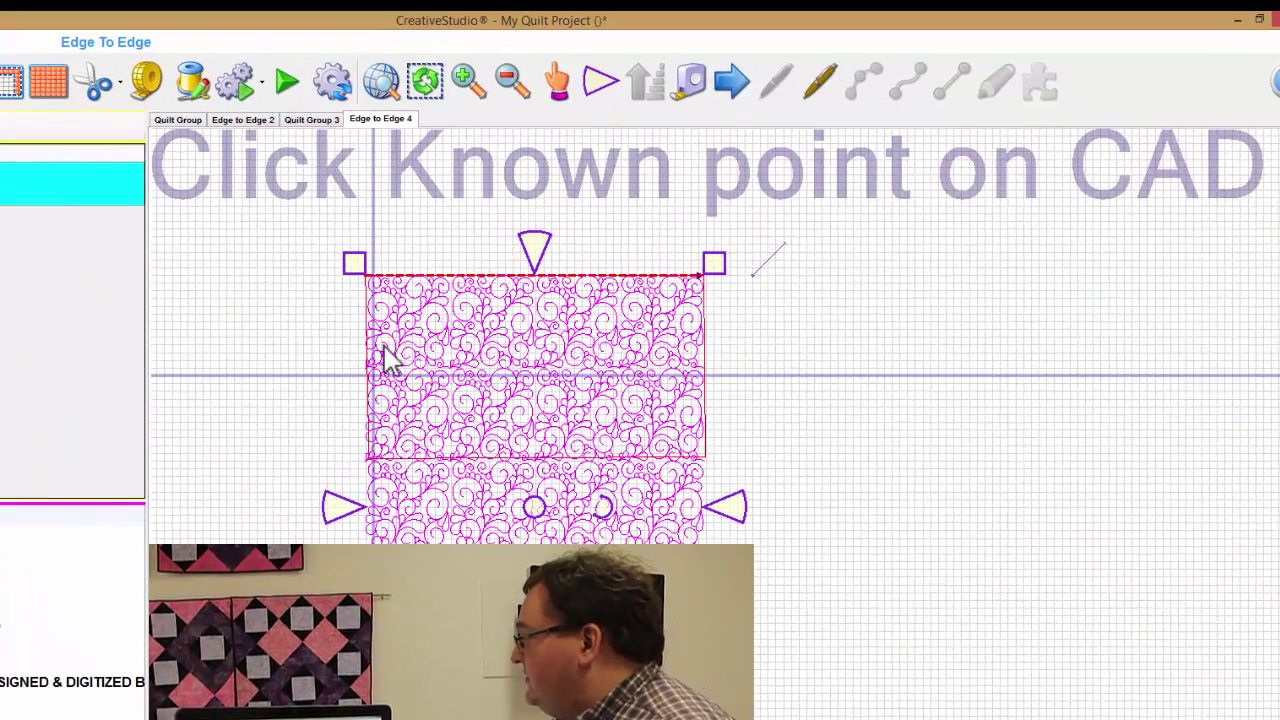
scroll(513, 390, up, 3)
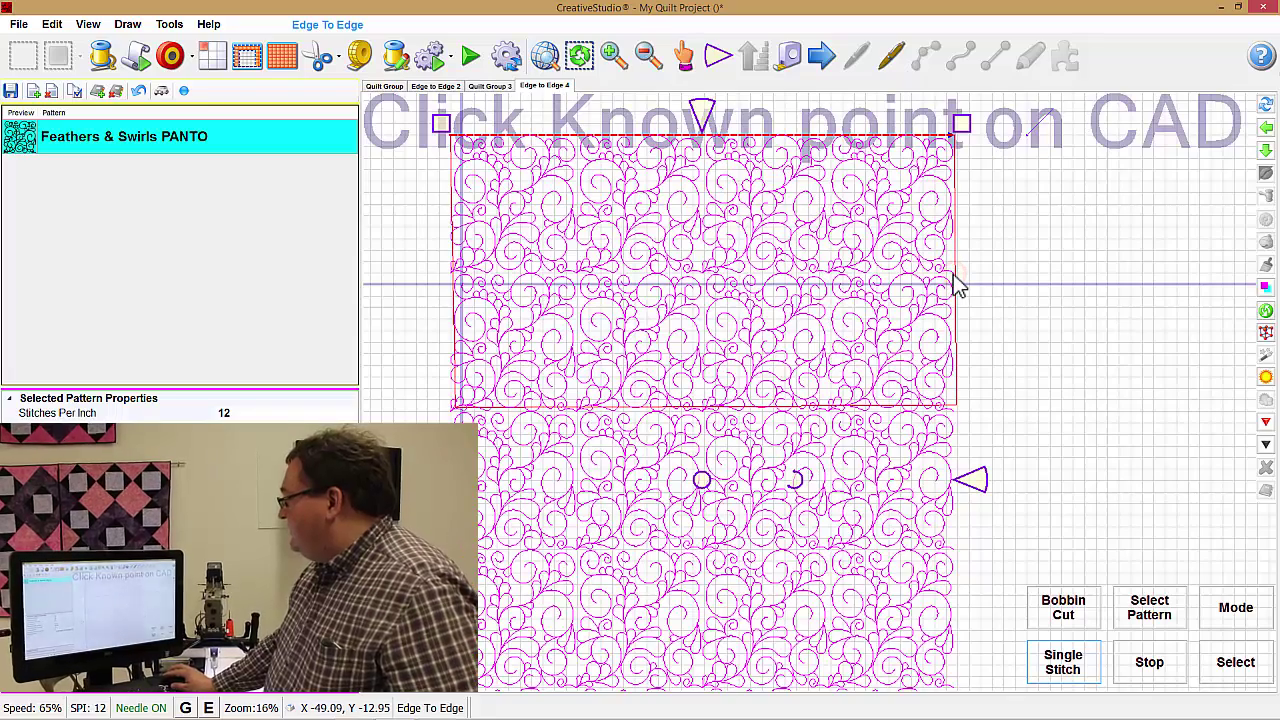
click(953, 282)
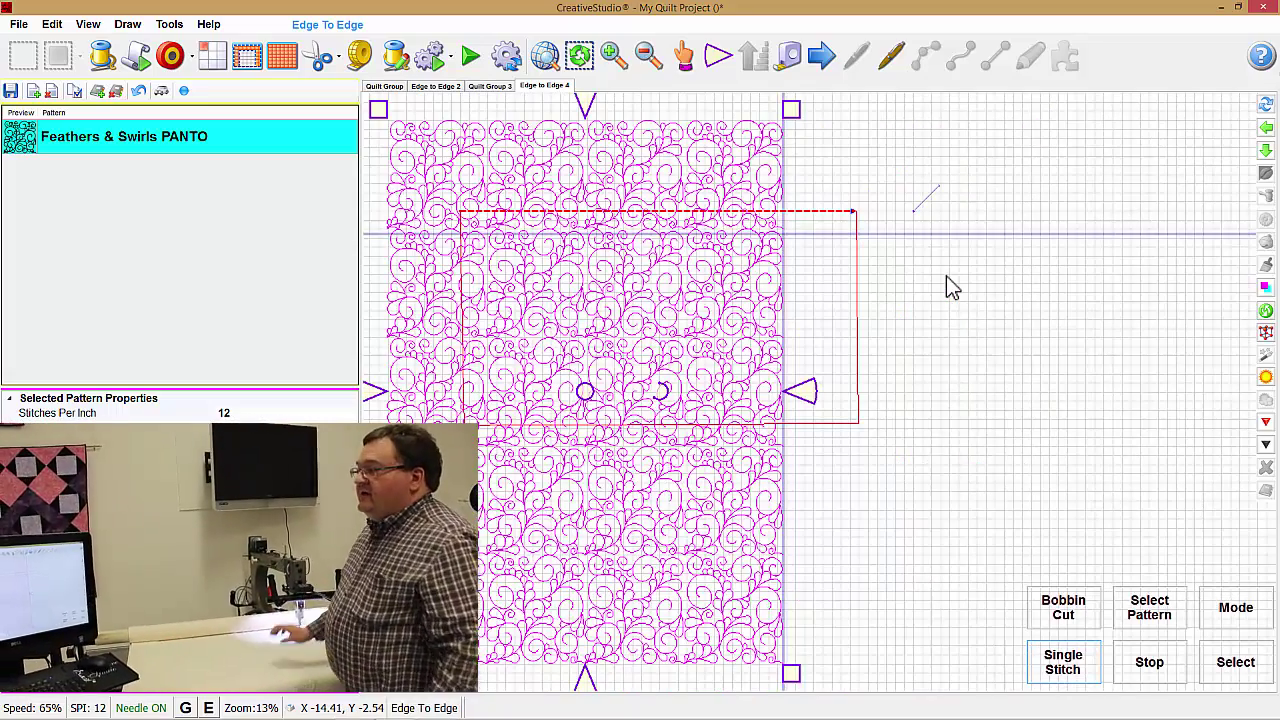
click(996, 266)
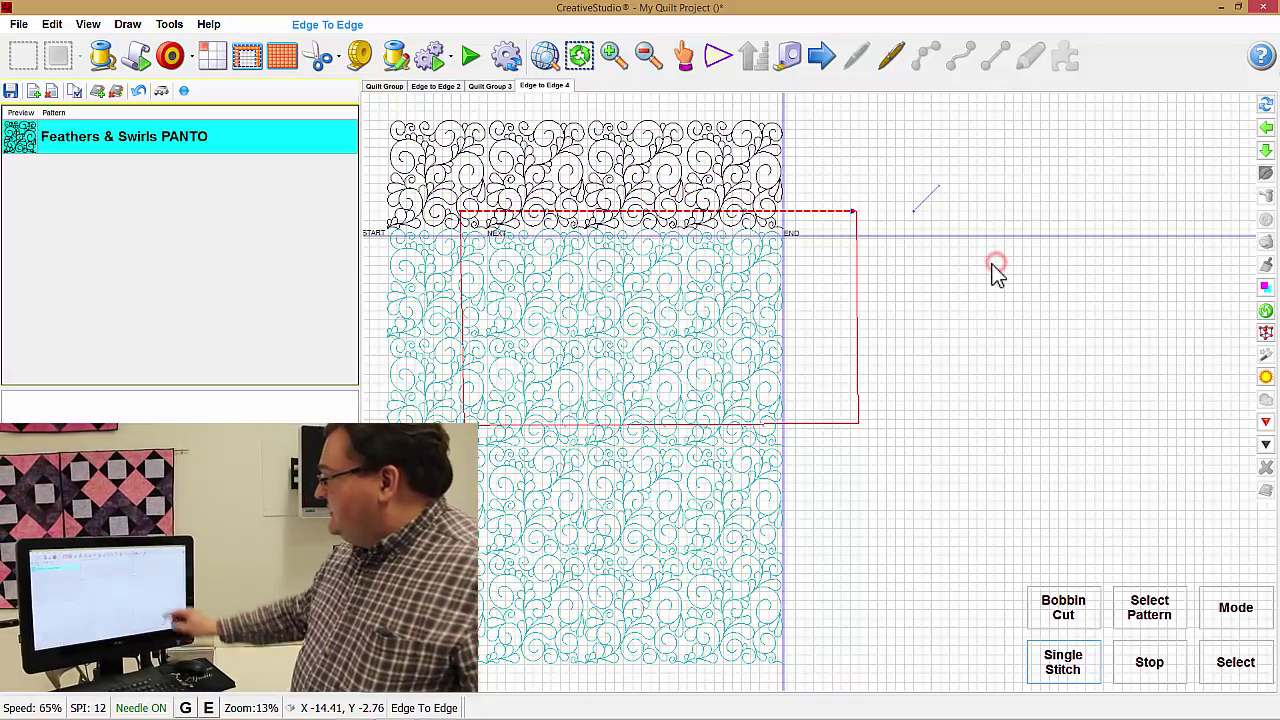
- Reselect every panto row with the Select All Patterns button
click(580, 60)
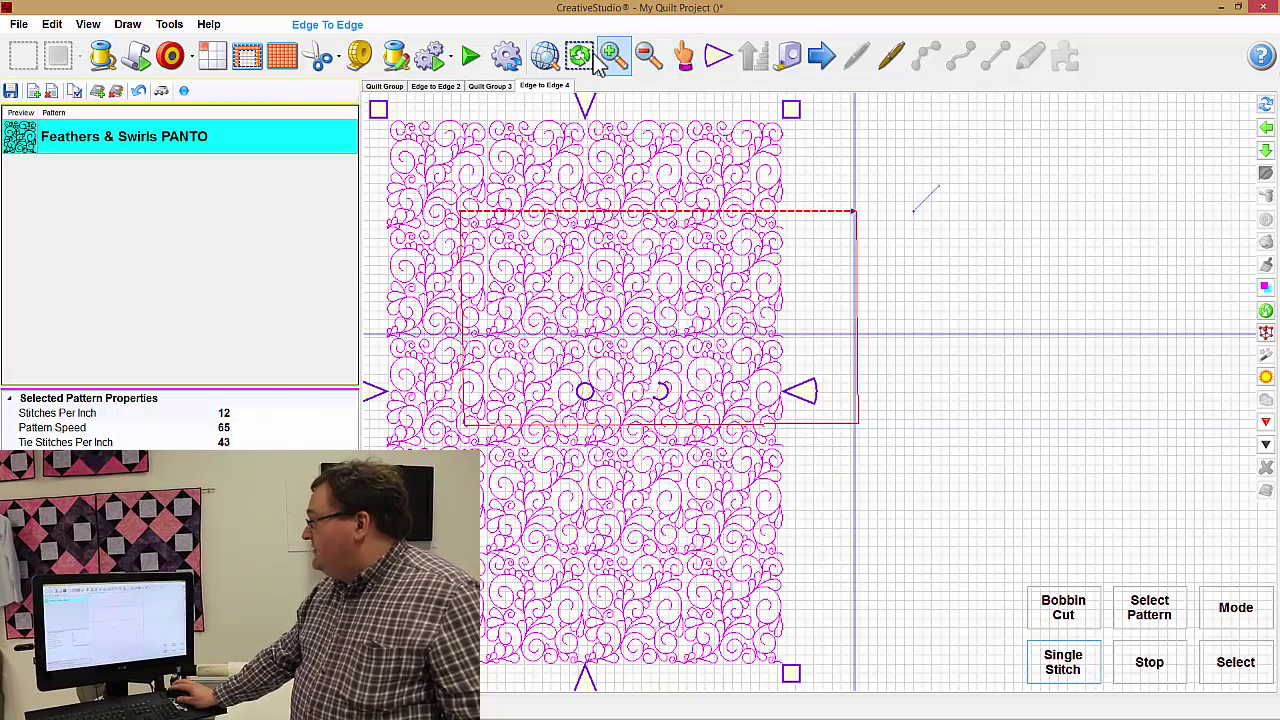
- Use Shift Selected to 1 Point, matching the pattern's known CAD point to the quilt
right_click(886, 184)
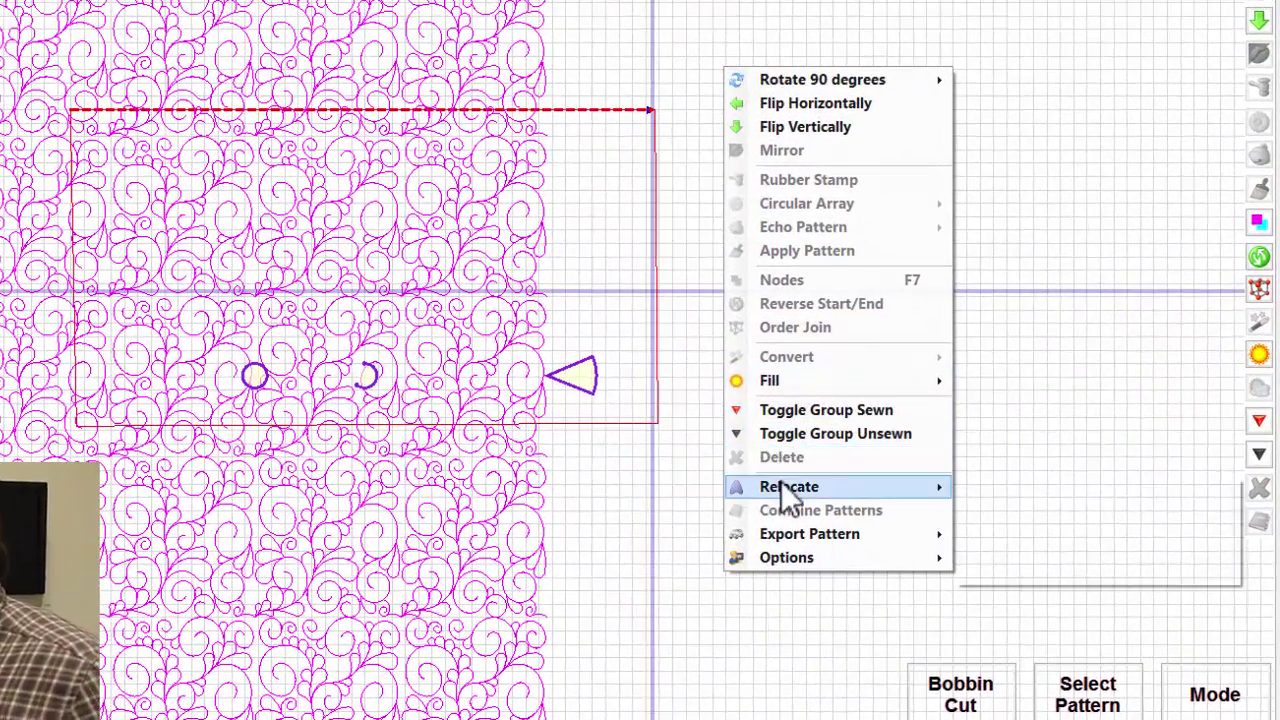
mouse_move(905, 474)
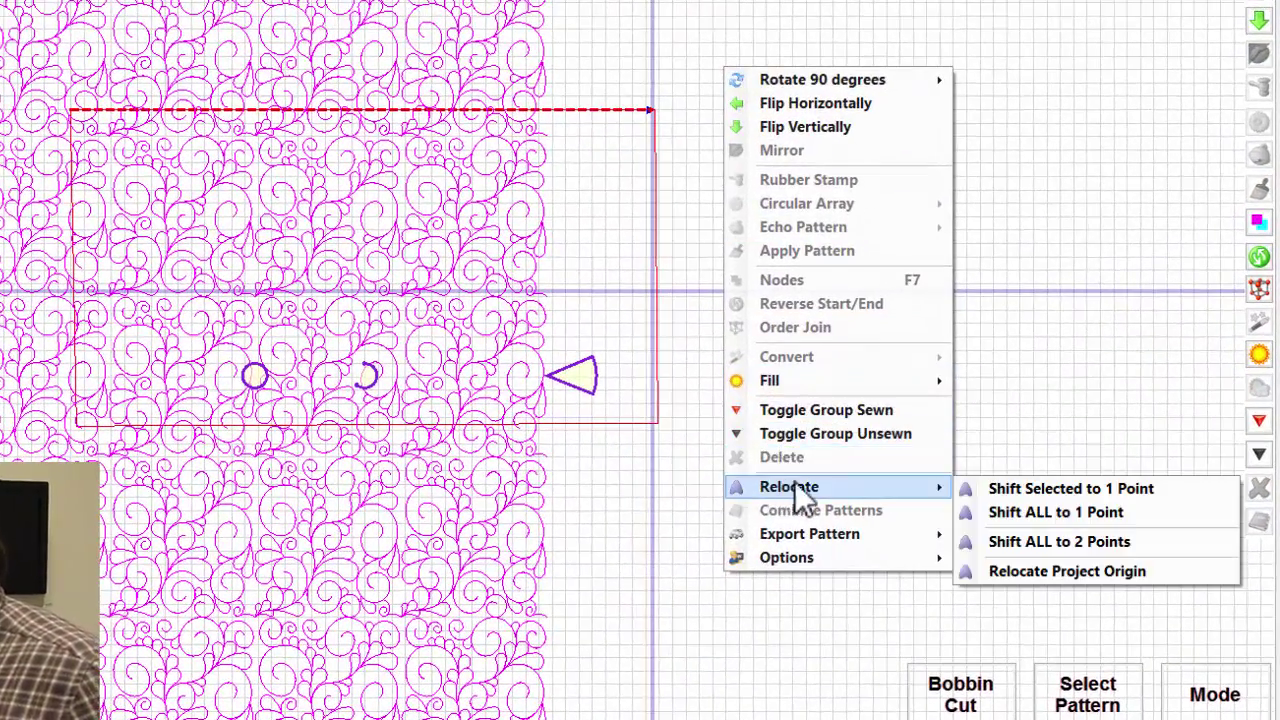
click(1009, 490)
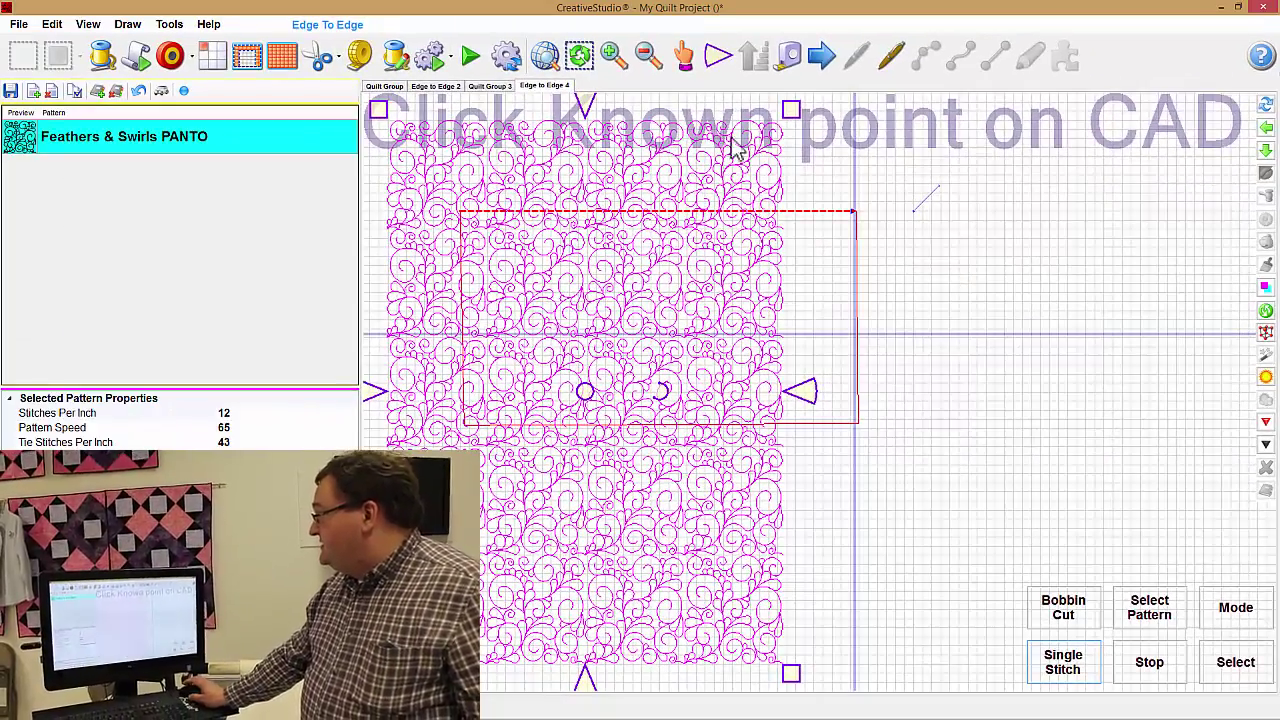
scroll(790, 253, up, 1)
scroll(786, 243, up, 3)
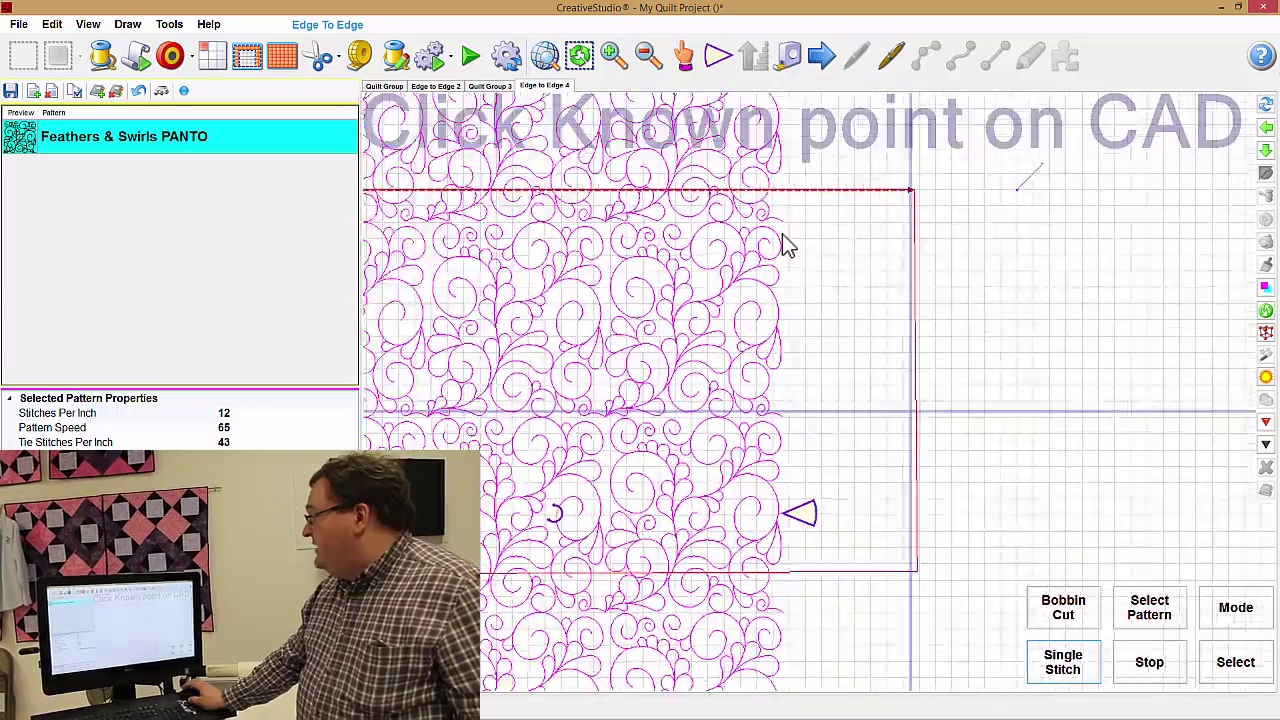
scroll(786, 243, up, 3)
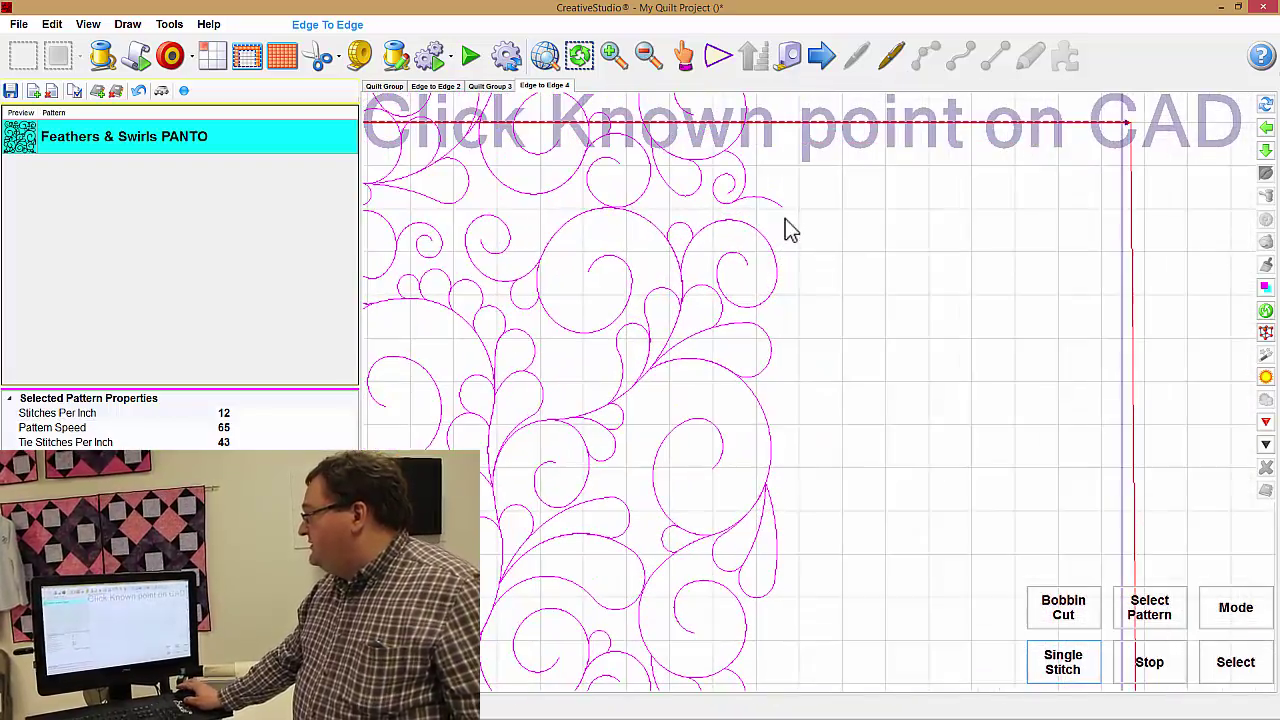
scroll(786, 222, up, 3)
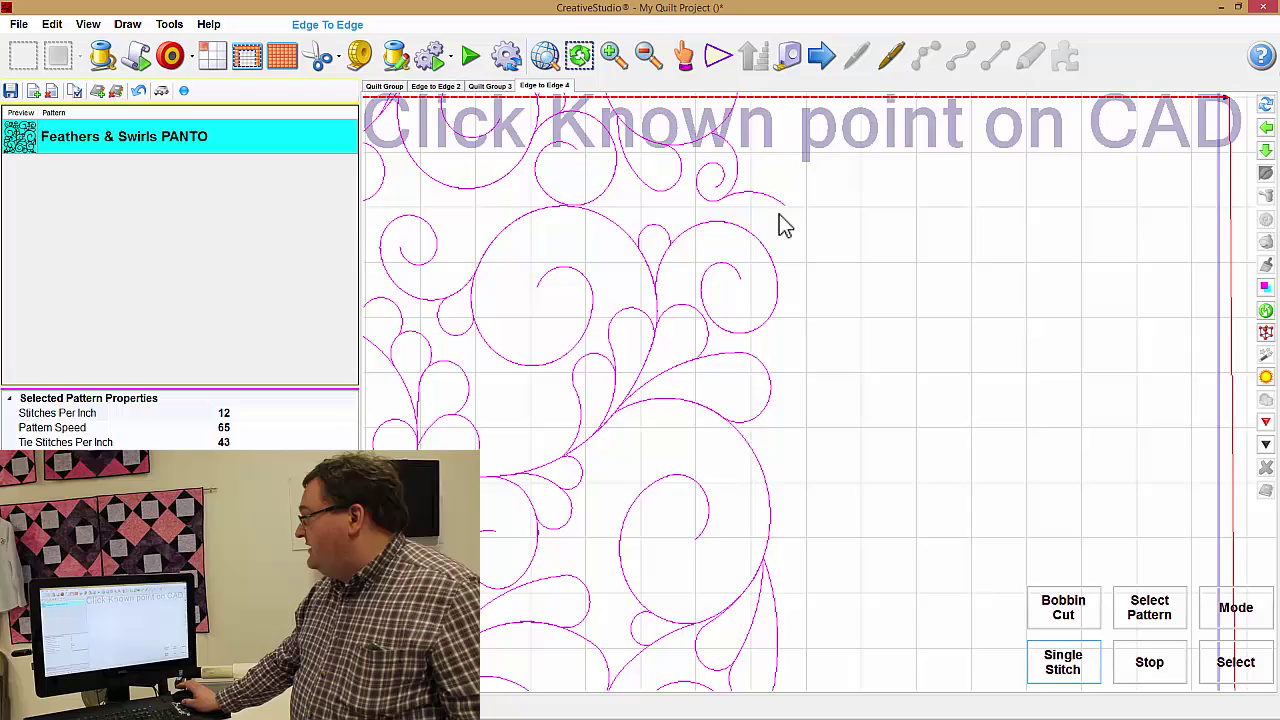
scroll(784, 221, up, 2)
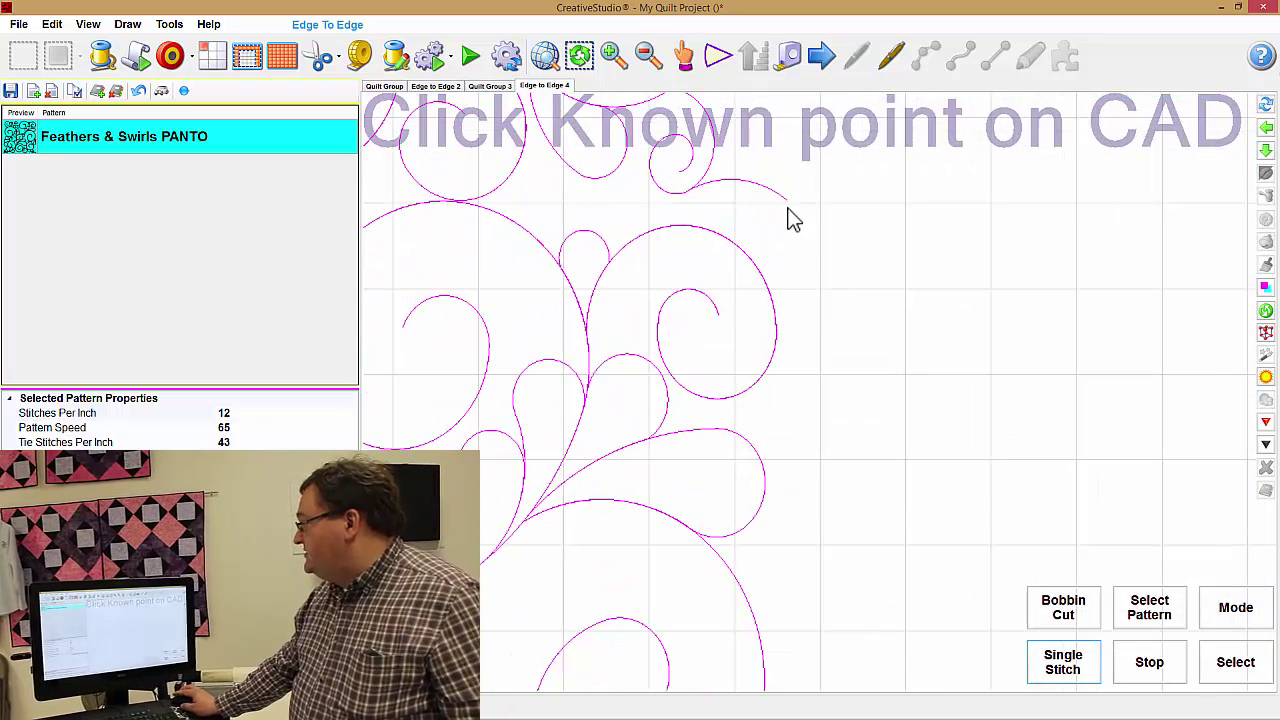
scroll(786, 212, up, 1)
scroll(784, 212, up, 1)
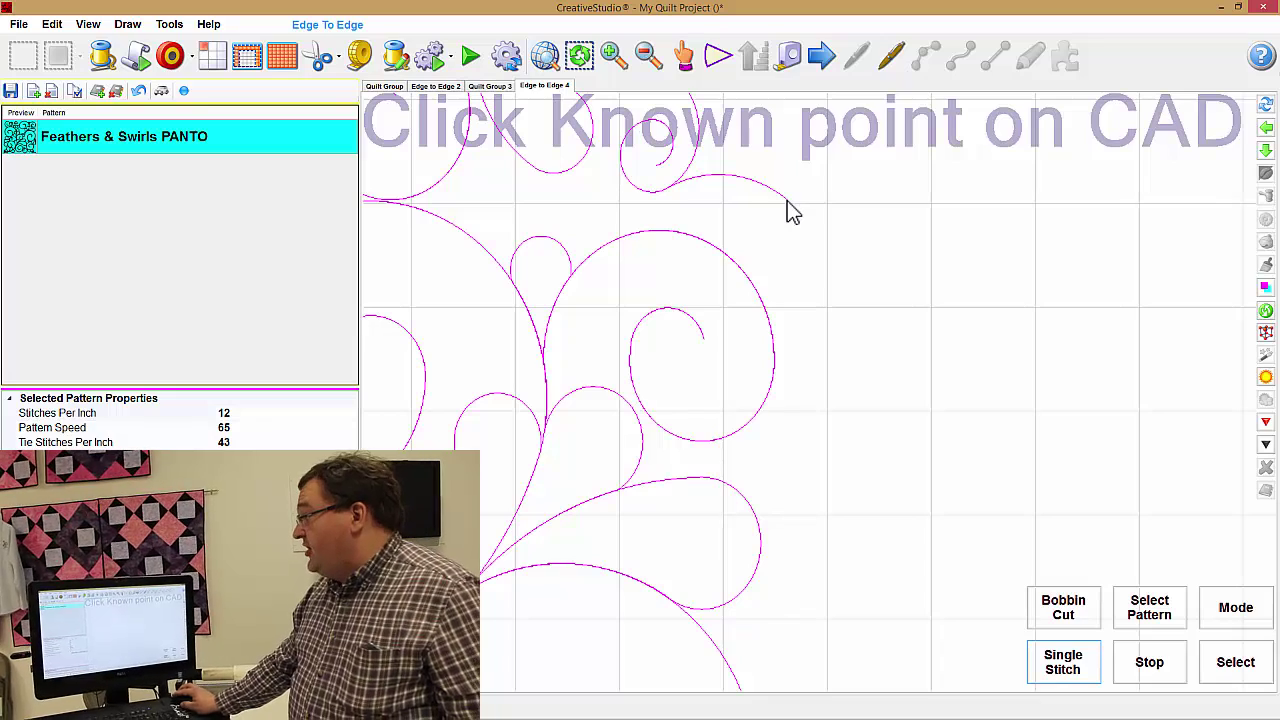
click(786, 203)
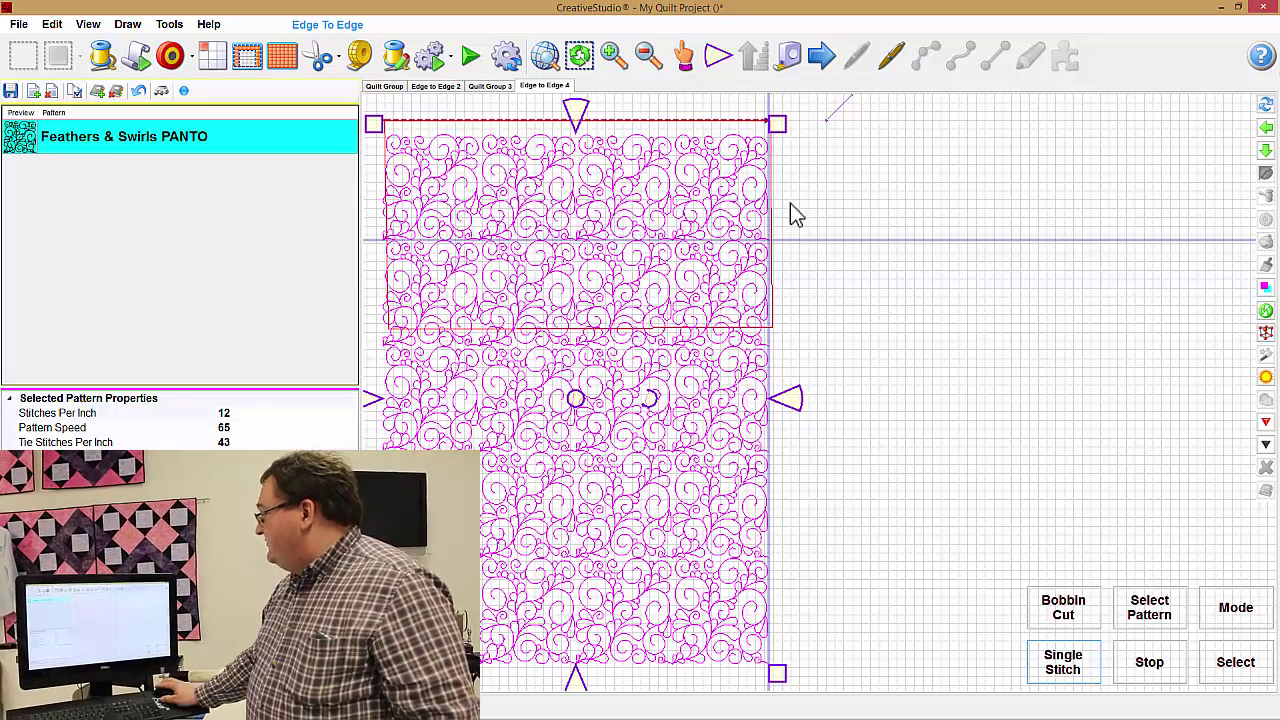
click(849, 229)
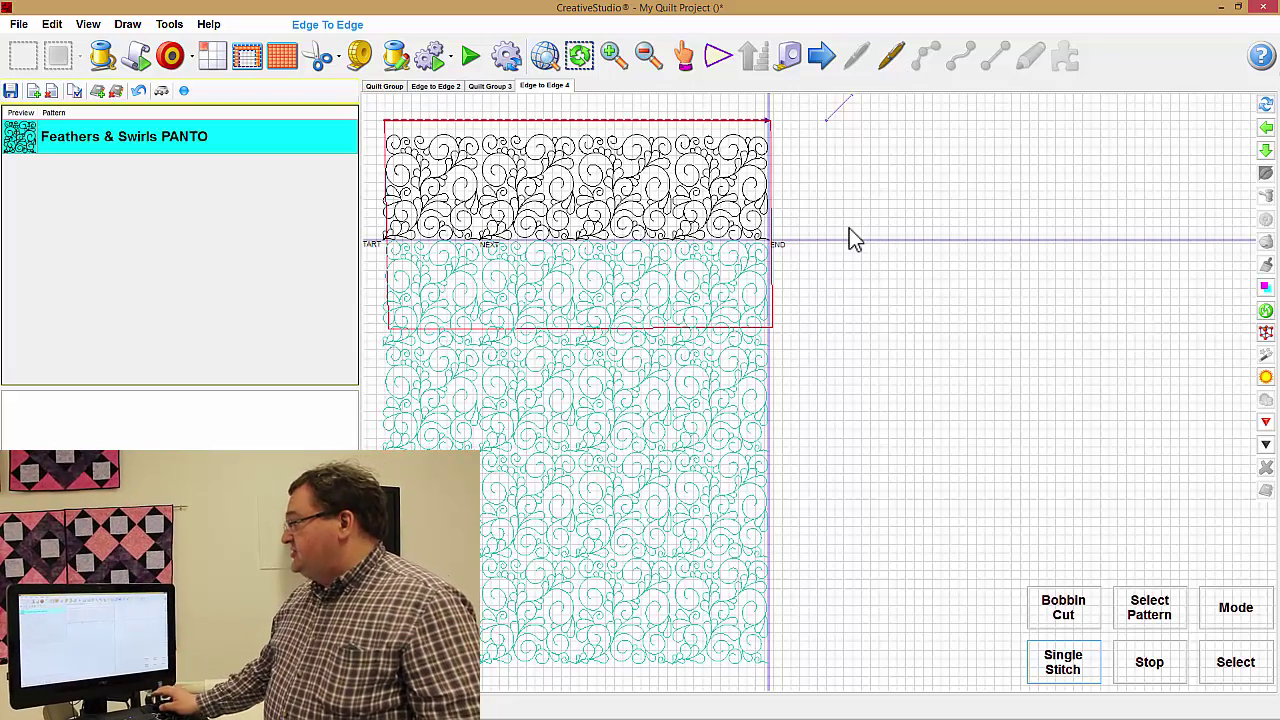
- Select the rightmost pattern block, mark its known point, then choose Relocate > Shift ALL to 1 Point
click(752, 226)
right_click(760, 225)
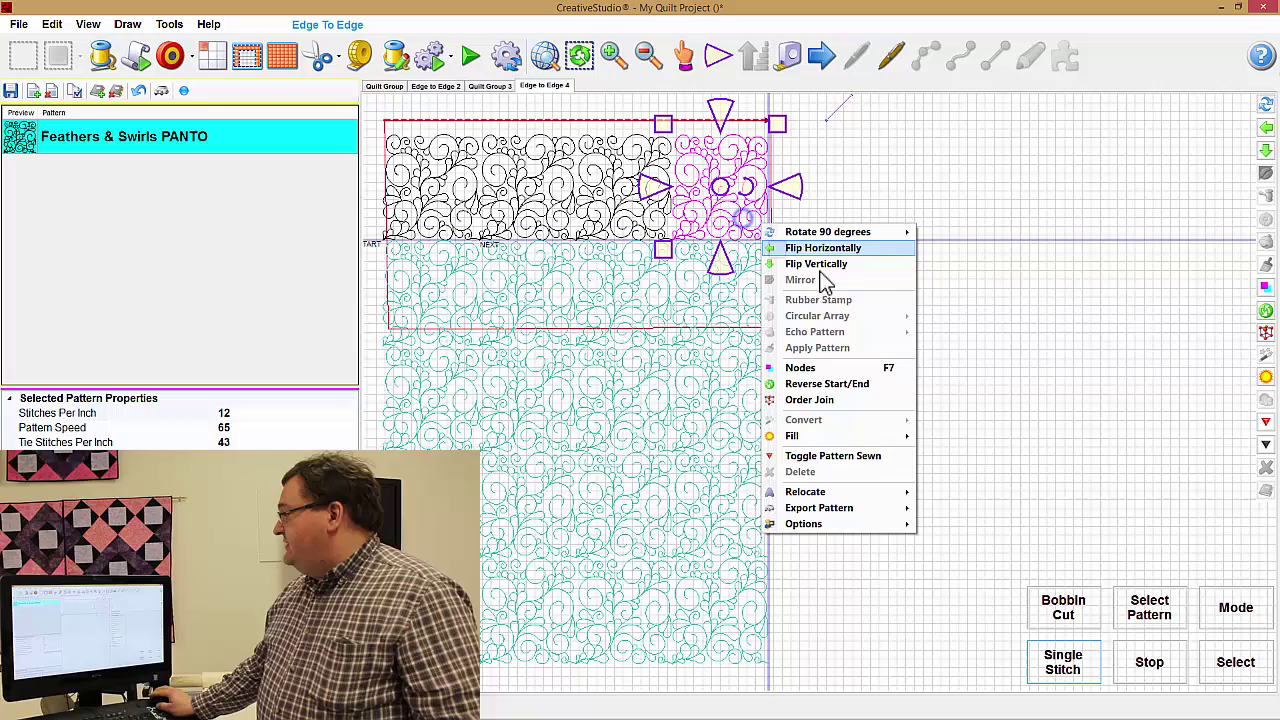
mouse_move(871, 496)
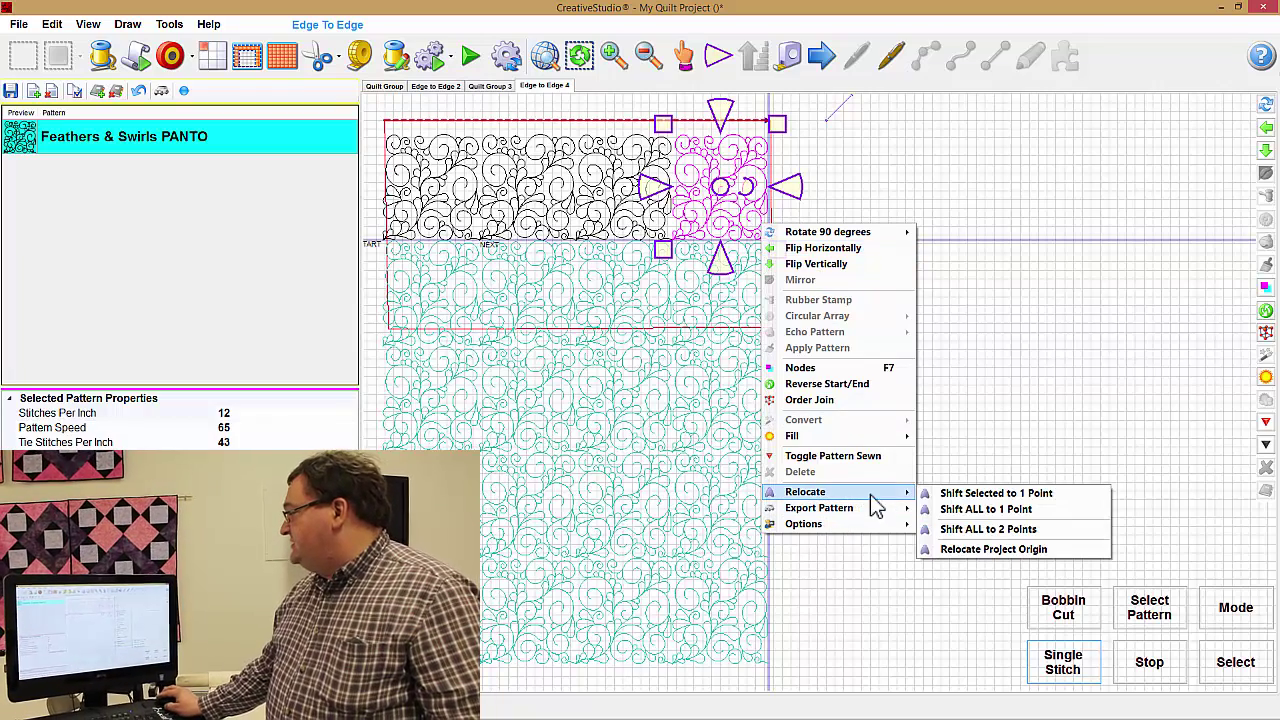
click(964, 500)
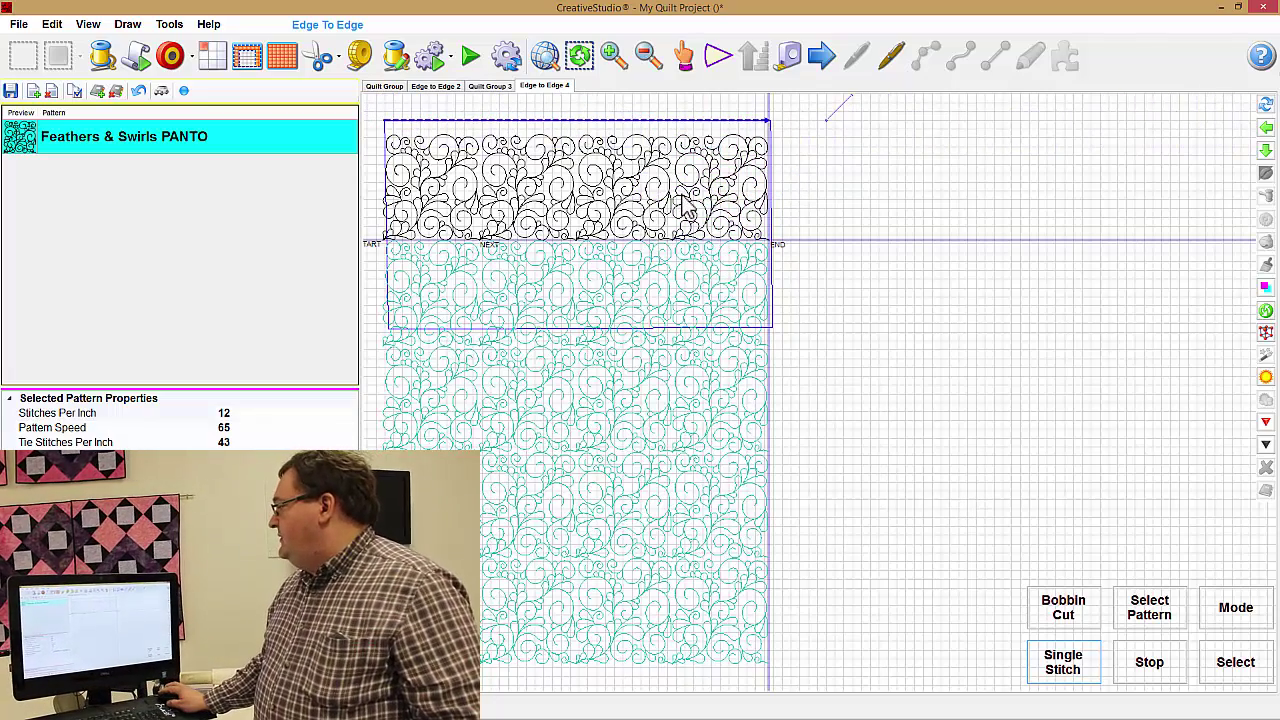
click(689, 198)
right_click(833, 222)
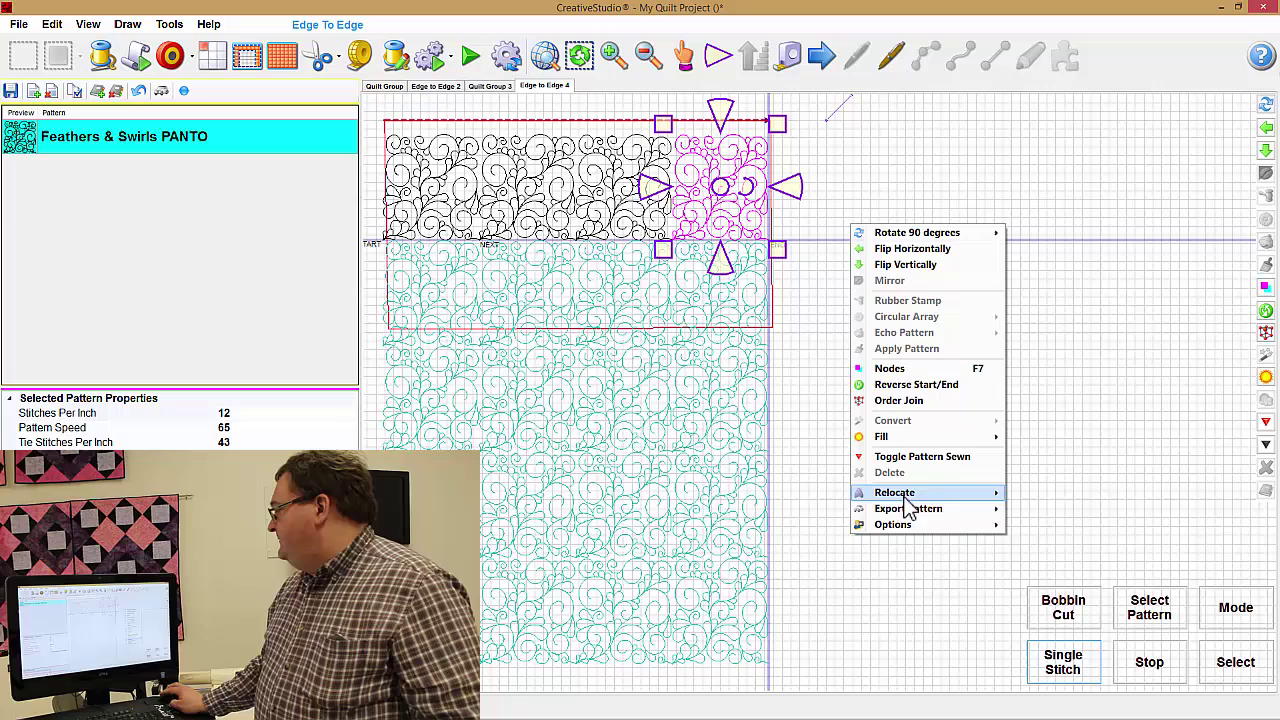
mouse_move(961, 505)
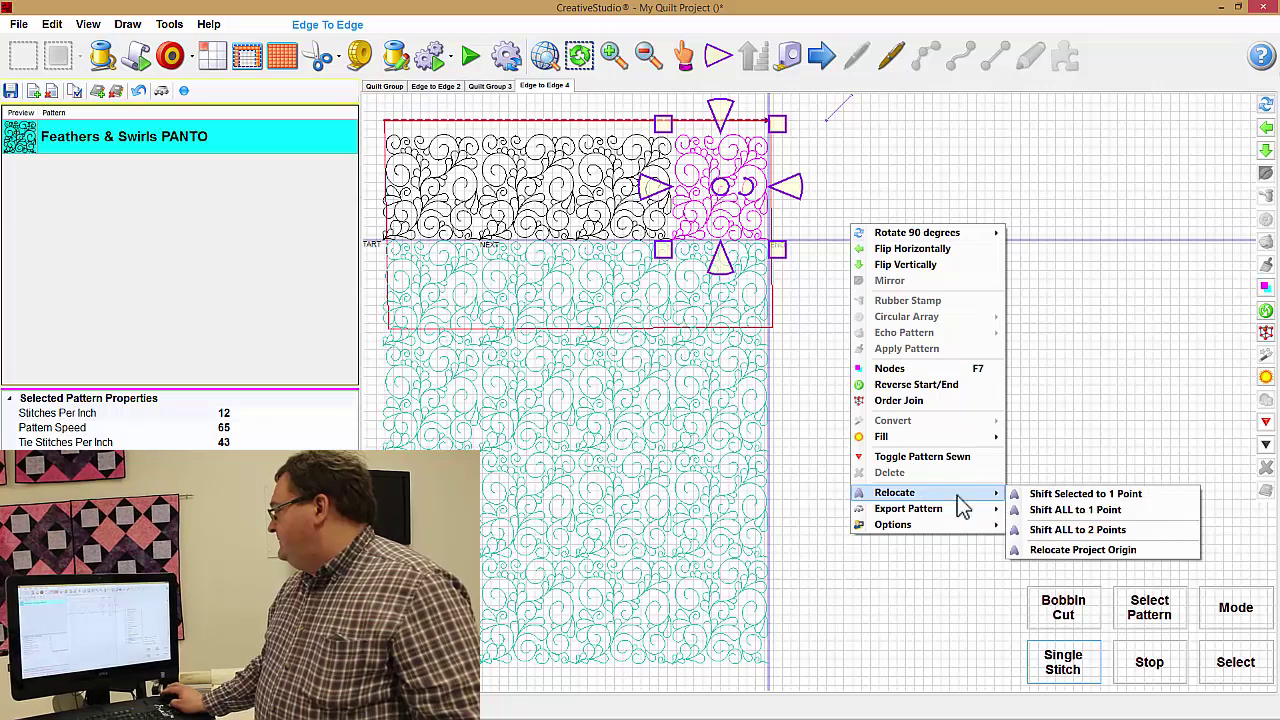
click(1050, 510)
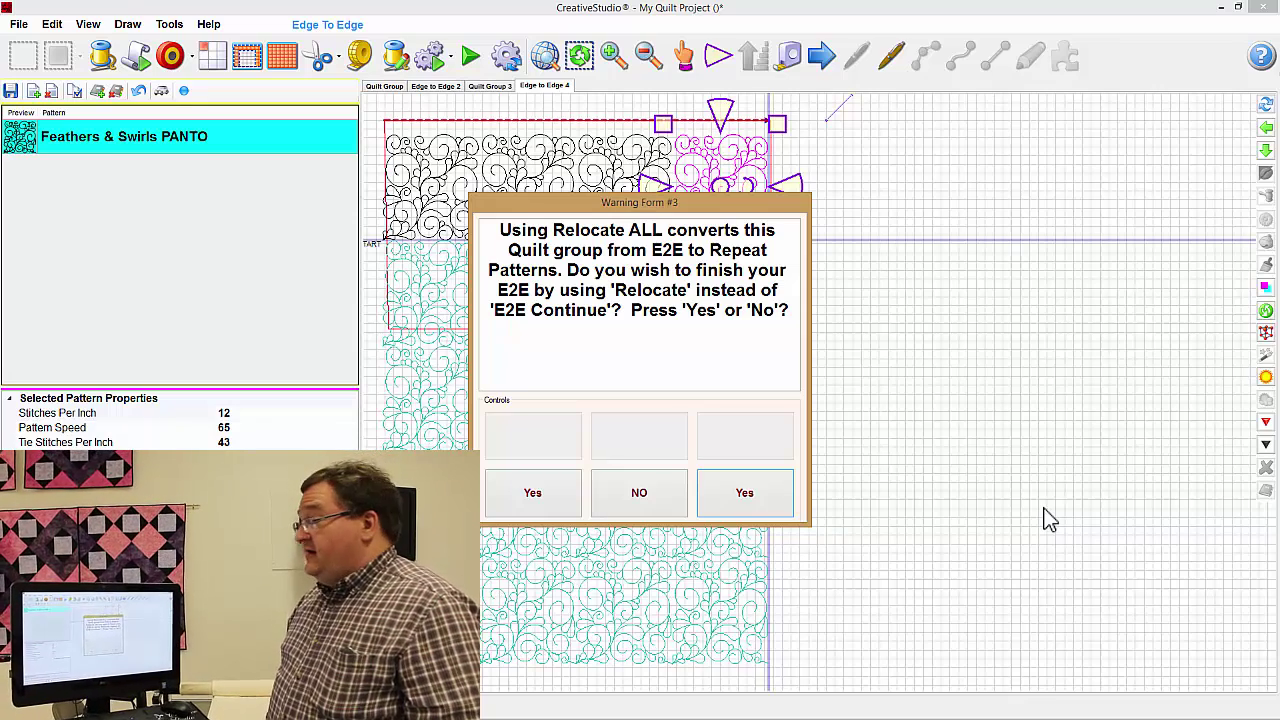
- Answer NO to the Repeat Patterns conversion warning, then reselect the rightmost pattern block
click(651, 495)
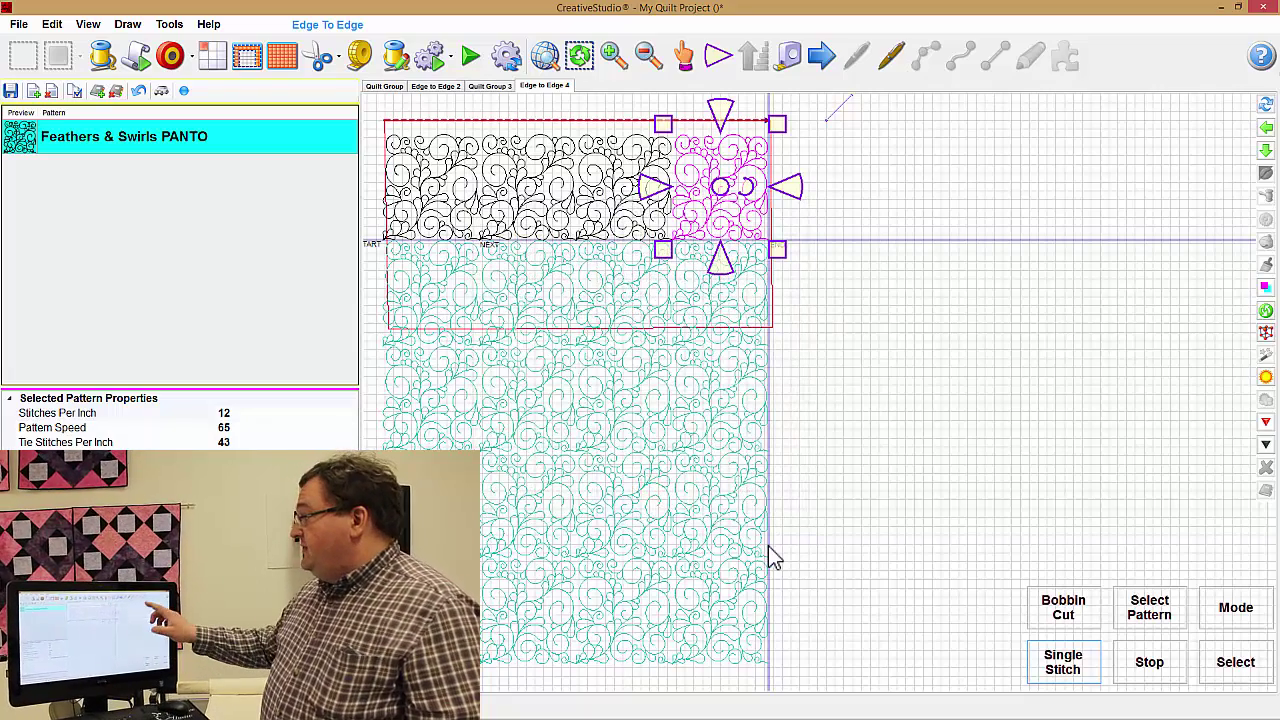
click(826, 186)
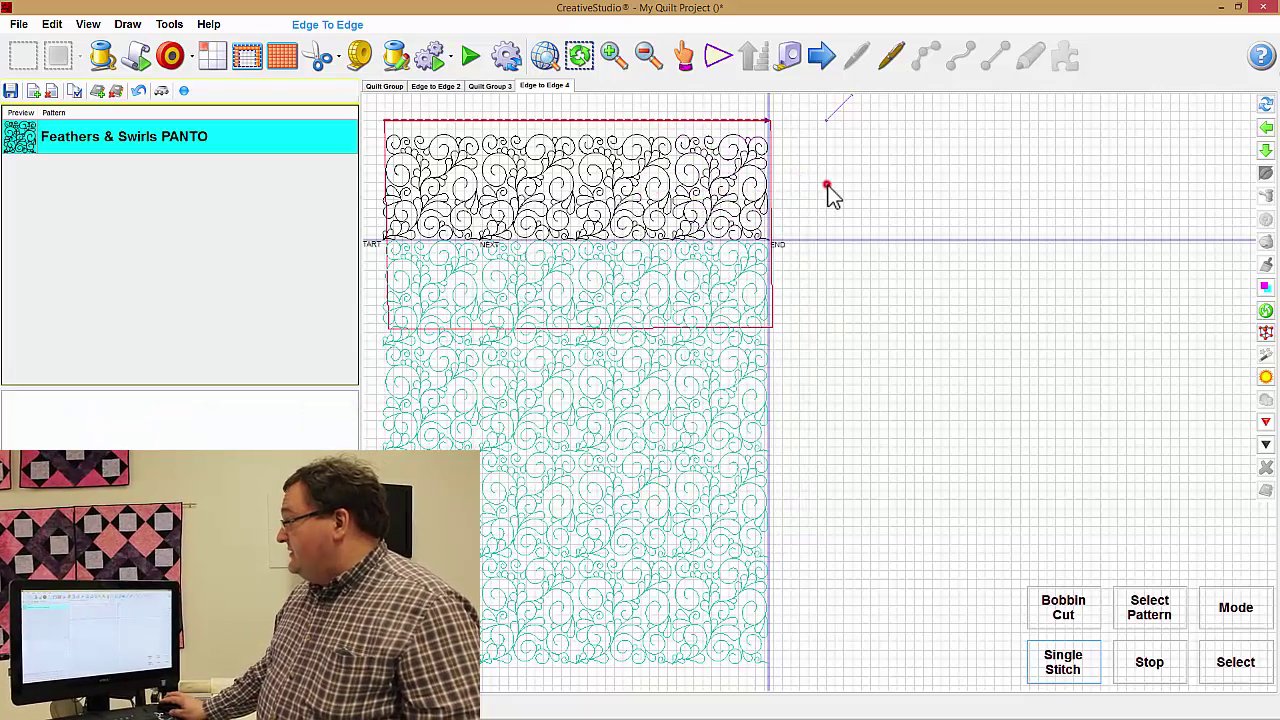
click(744, 187)
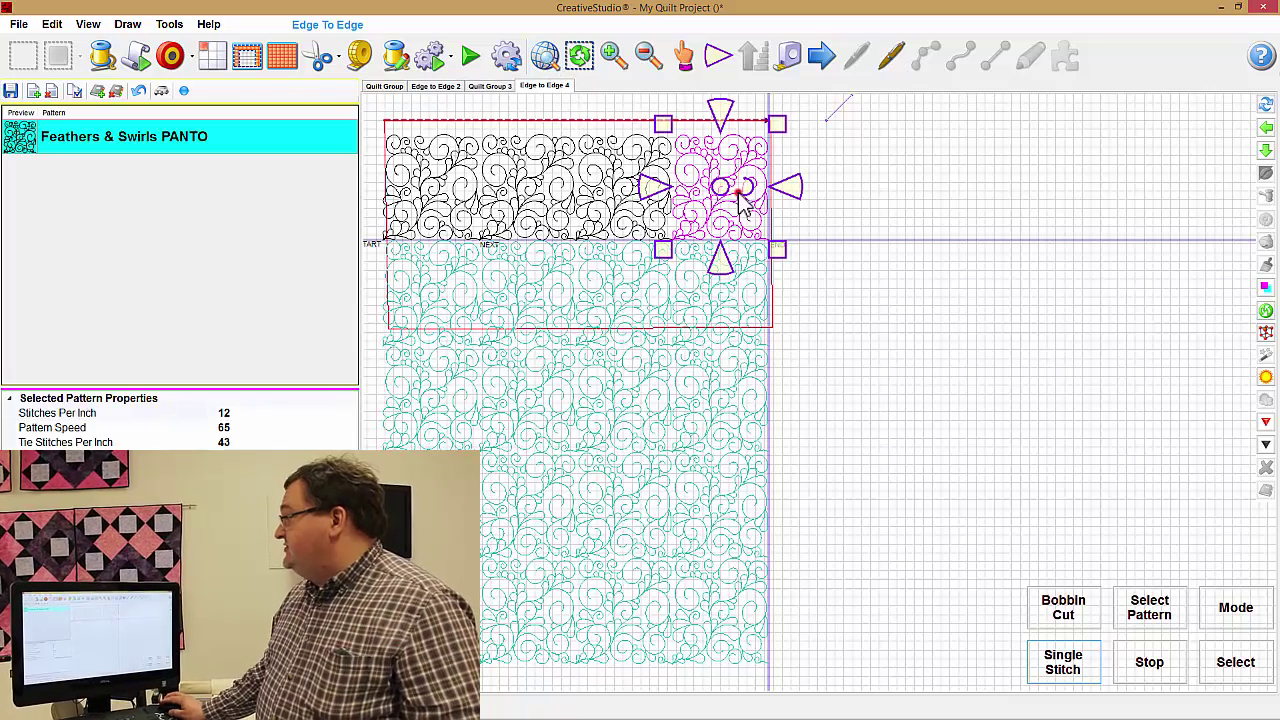